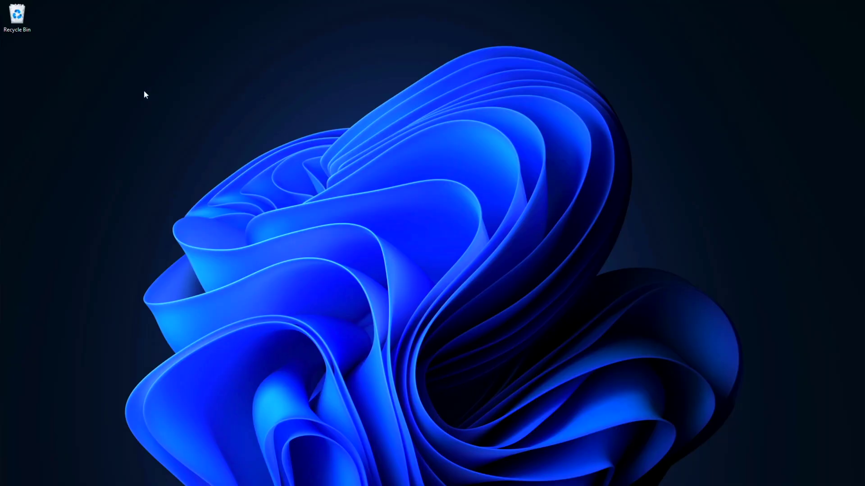
Step: Open the Themes page of the desktop personalization settings and go from there to Windows activation
right_click(144, 95)
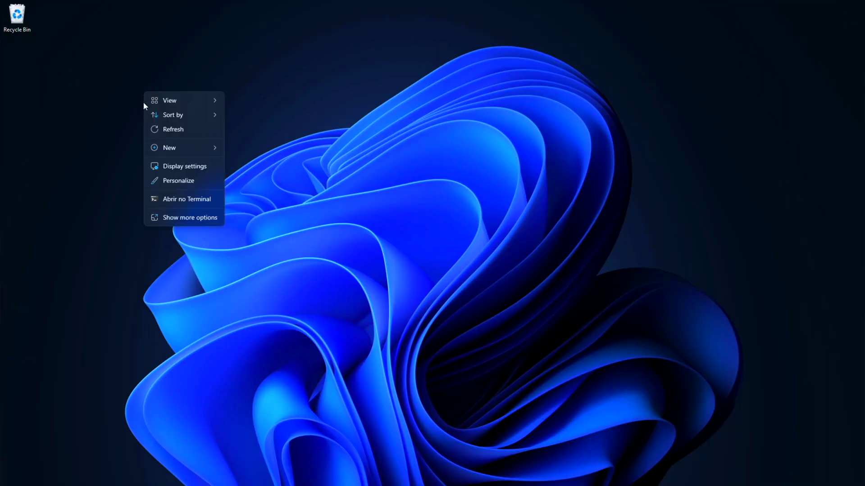
left_click(156, 181)
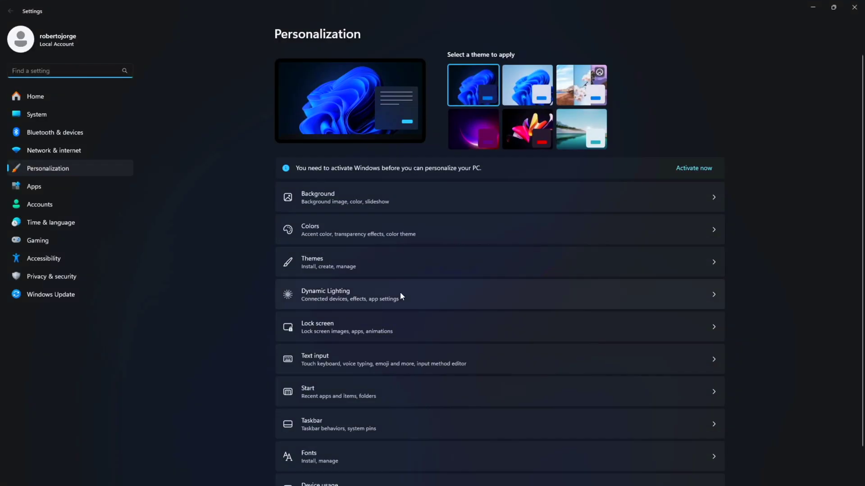
left_click(325, 264)
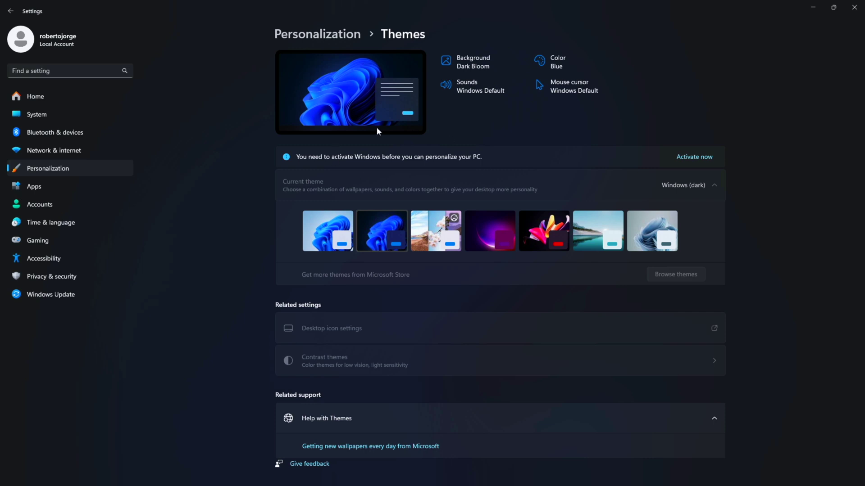
left_click(696, 157)
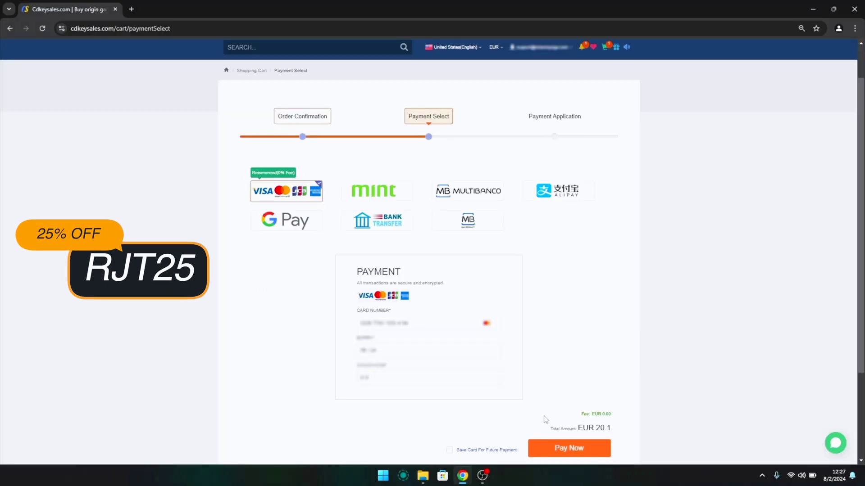
Step: Pay for the Windows 11 Pro key order by card and copy the product key from the order status page
left_click(569, 449)
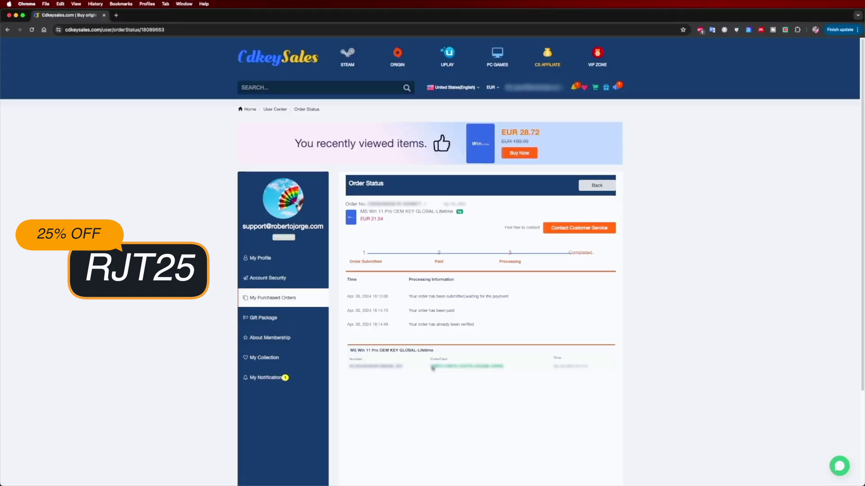
left_click_drag(430, 366, 504, 370)
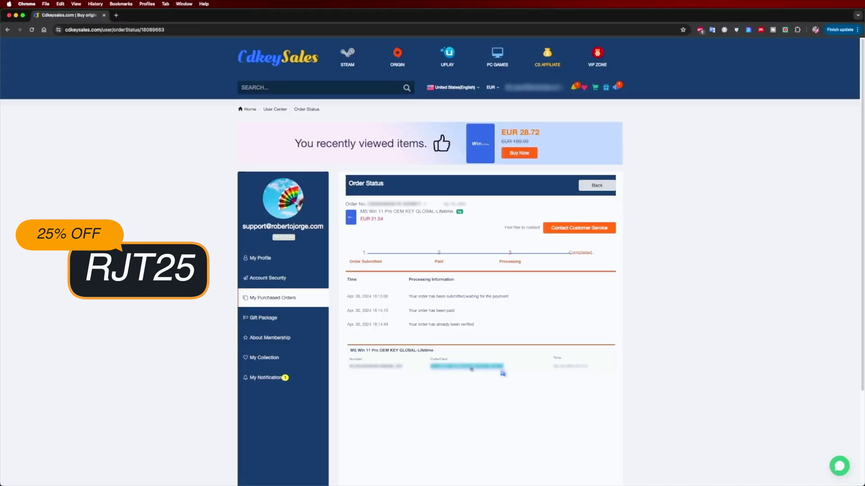
right_click(482, 369)
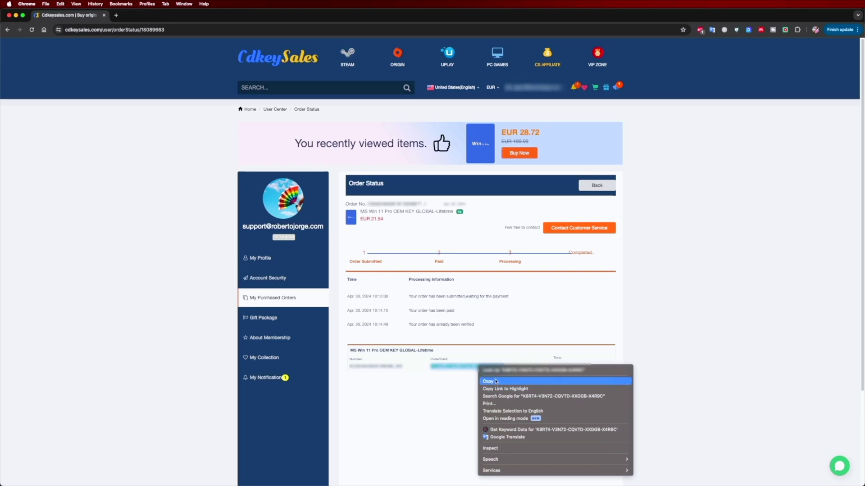
left_click(495, 382)
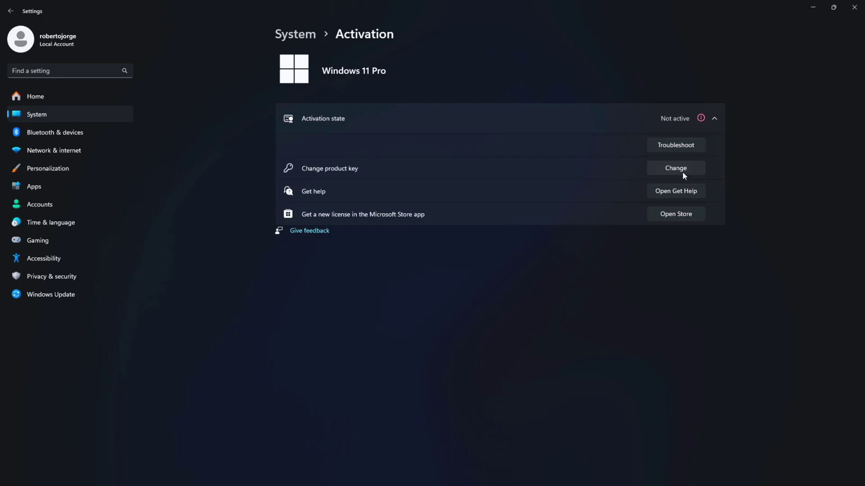
Step: Change the Windows product key to the copied licence key and activate Windows 11 Pro
left_click(676, 168)
right_click(387, 253)
left_click(409, 256)
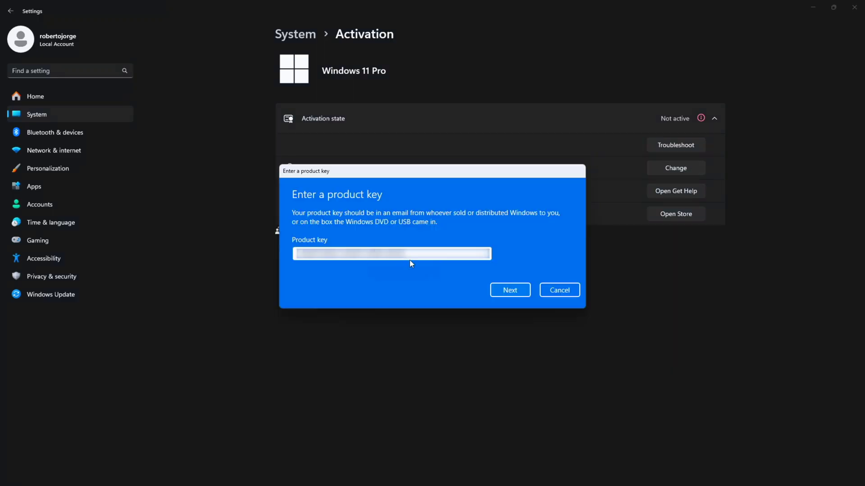
key("Return")
left_click(510, 275)
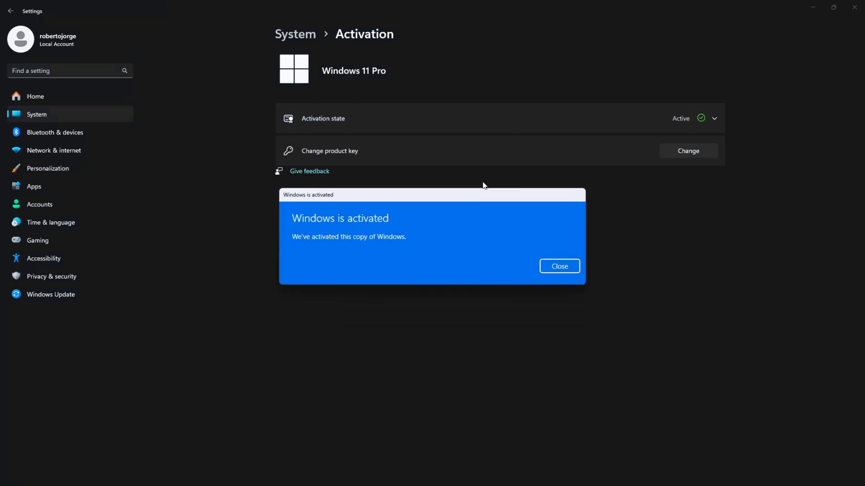
key("Return")
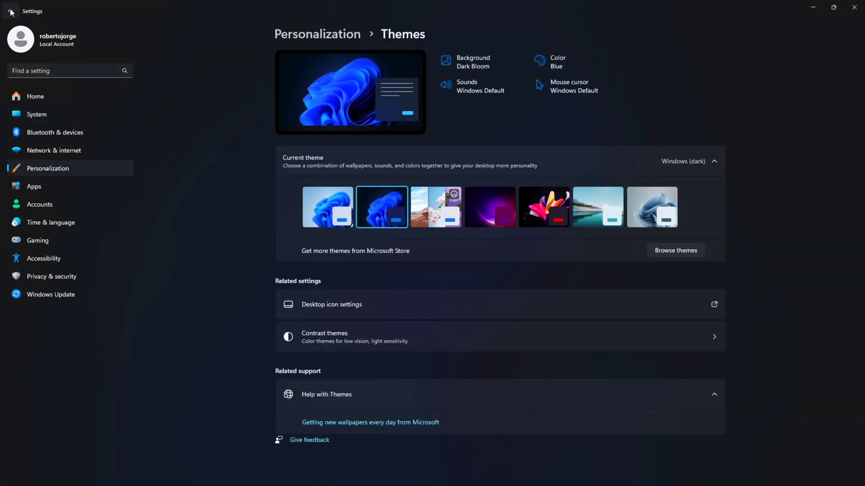
Step: Enable the Computer, Network and Control Panel icons on the desktop
left_click(352, 301)
left_click(102, 125)
left_click(101, 145)
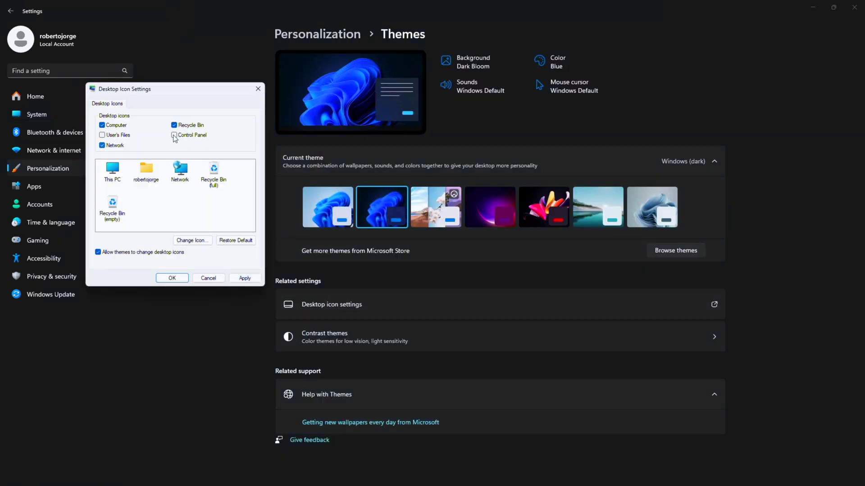
left_click(174, 135)
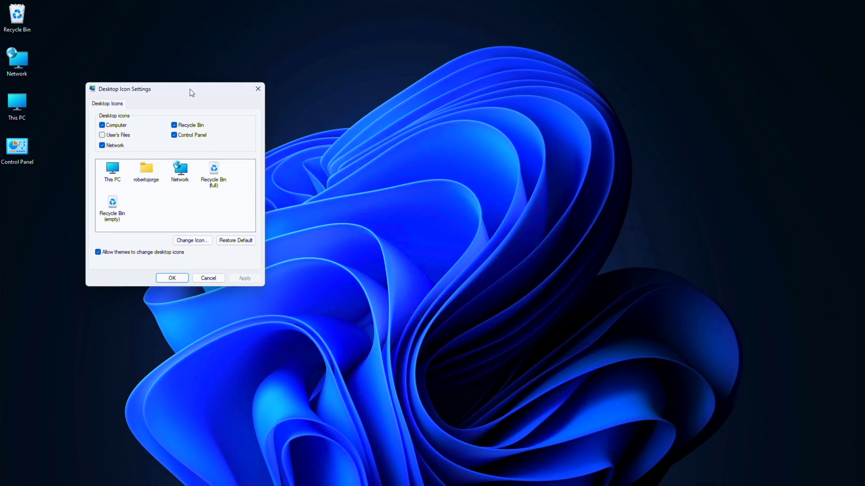
right_click(70, 39)
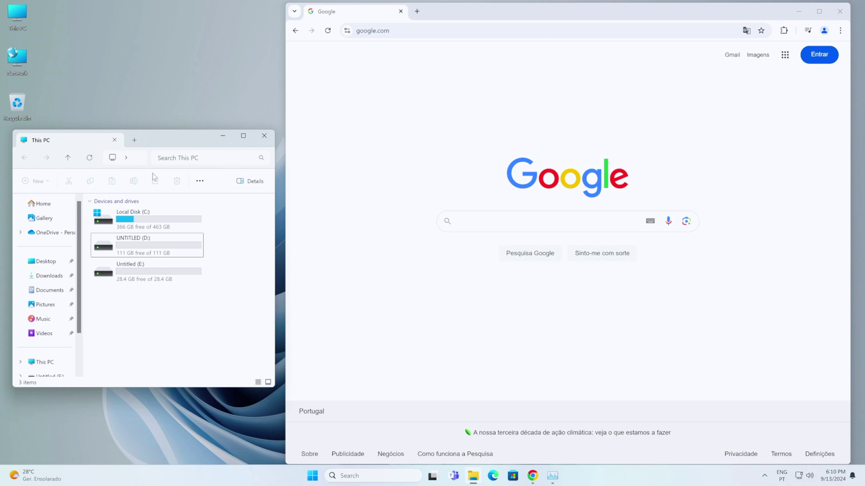
Step: Check the drives C, D and E in This PC one after another
left_click(136, 221)
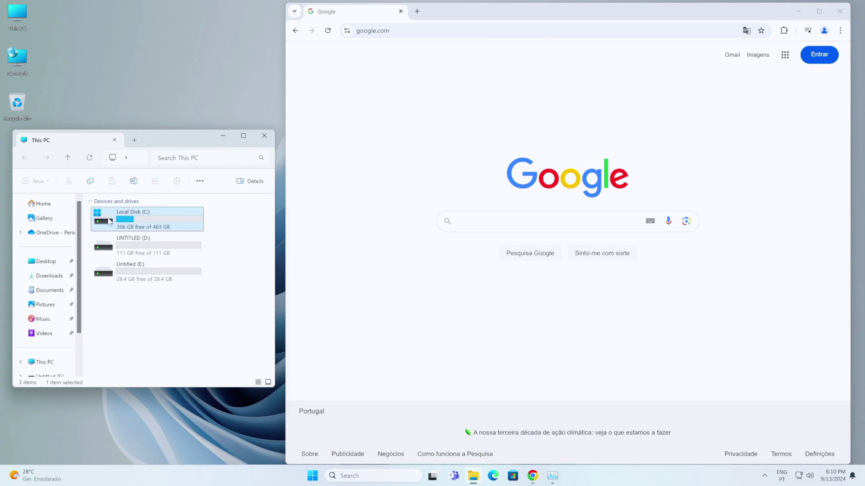
left_click(115, 247)
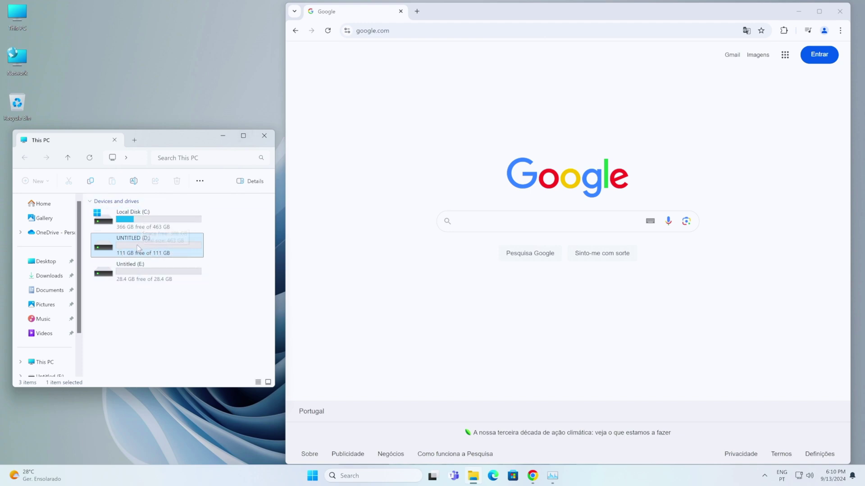
left_click(135, 268)
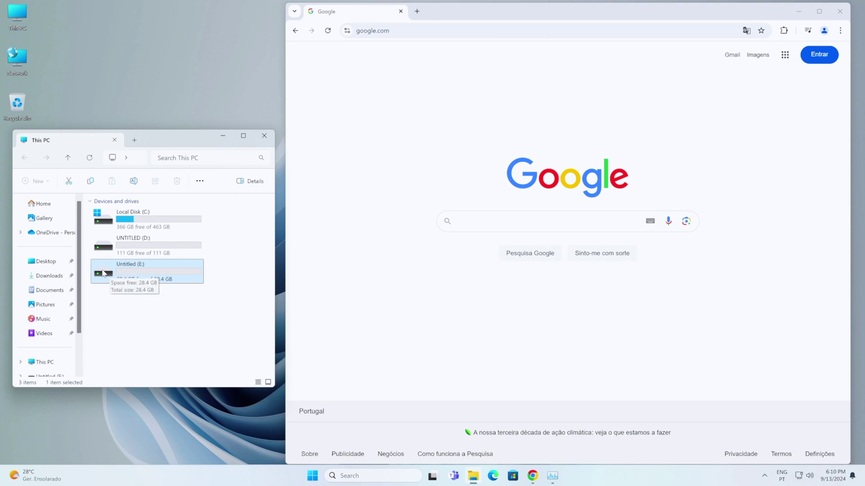
Step: Go to the Chrome Web Store from Google's app list and search it for Chromebook Recovery Utility
left_click(785, 54)
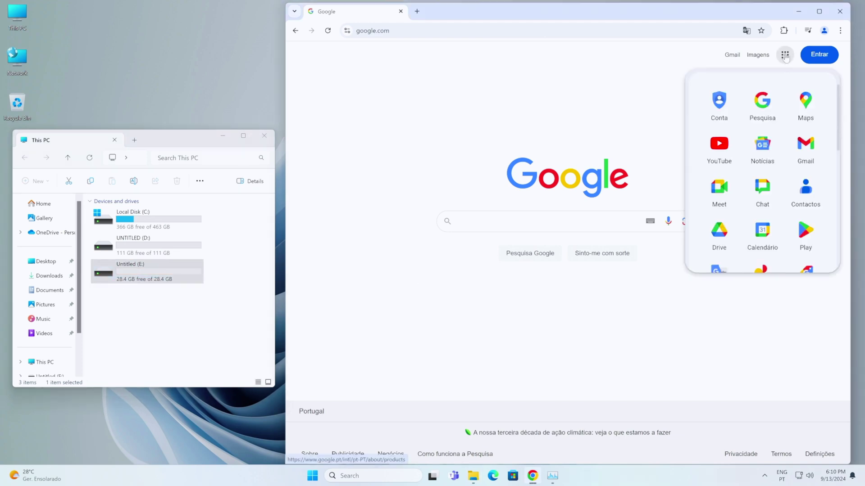
scroll(761, 197, "down", 5)
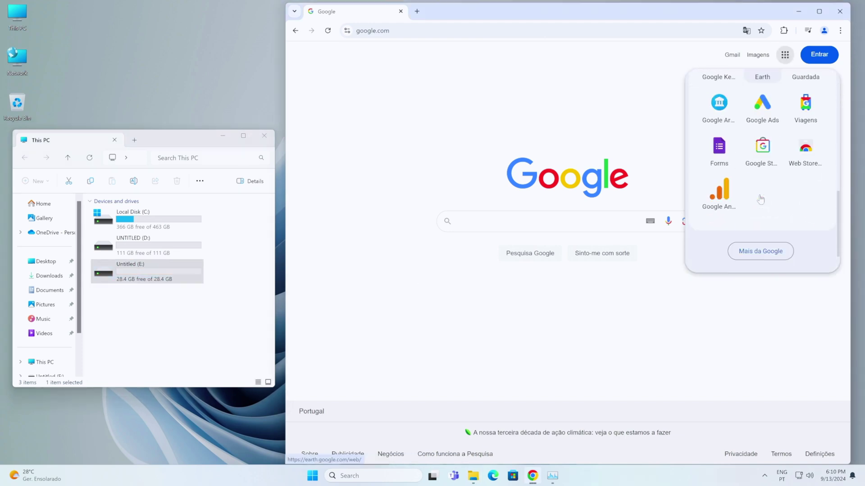
left_click(806, 153)
left_click(565, 57)
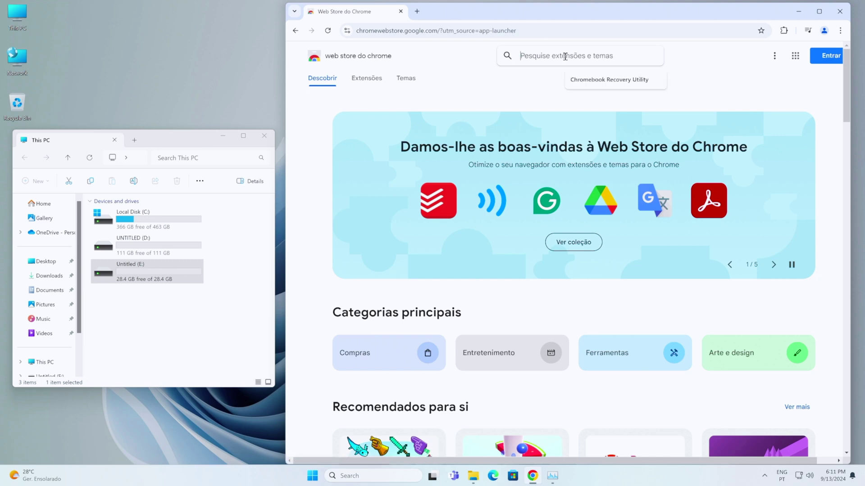
left_click(608, 80)
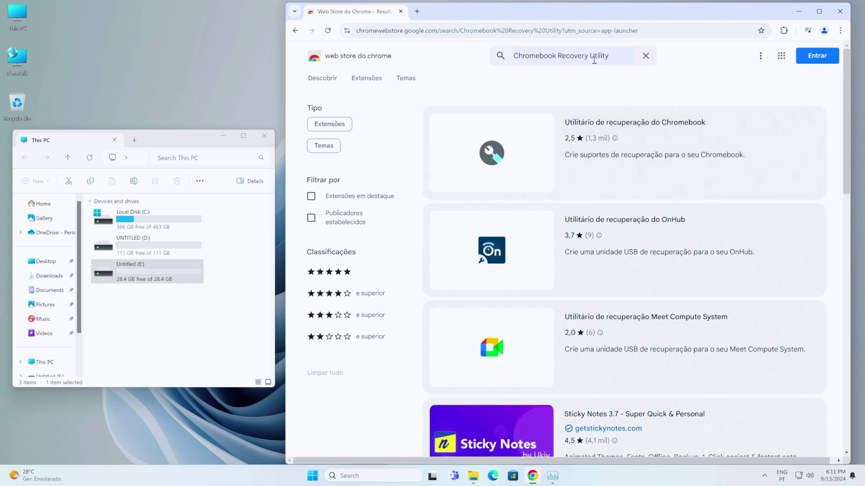
Step: Add the Chromebook Recovery Utility extension (Utilitário de recuperação do Chromebook) to Chrome and dismiss the confirmation
left_click(530, 137)
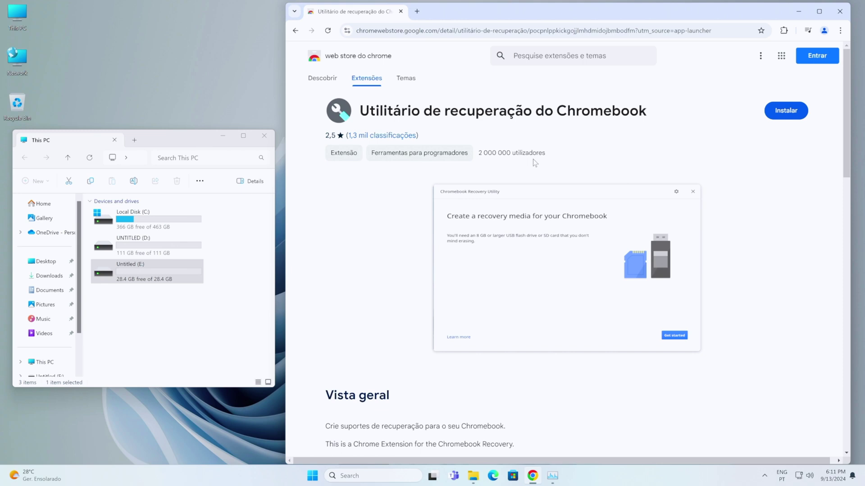
left_click(787, 112)
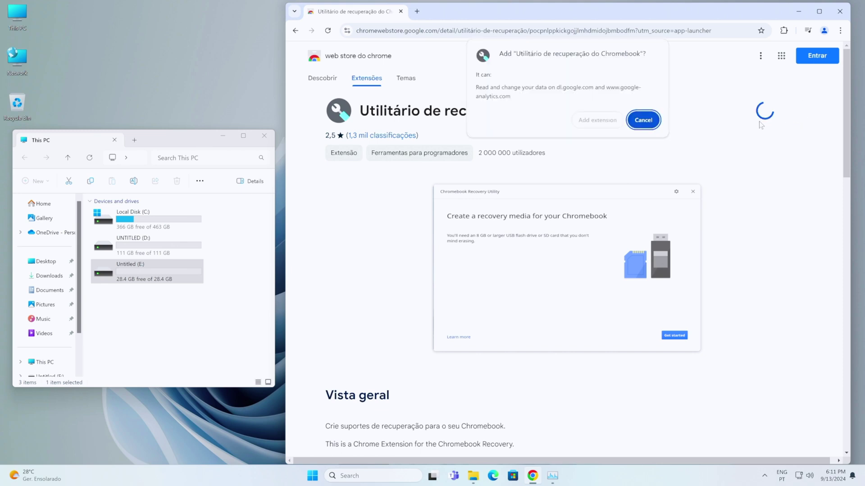
left_click(588, 125)
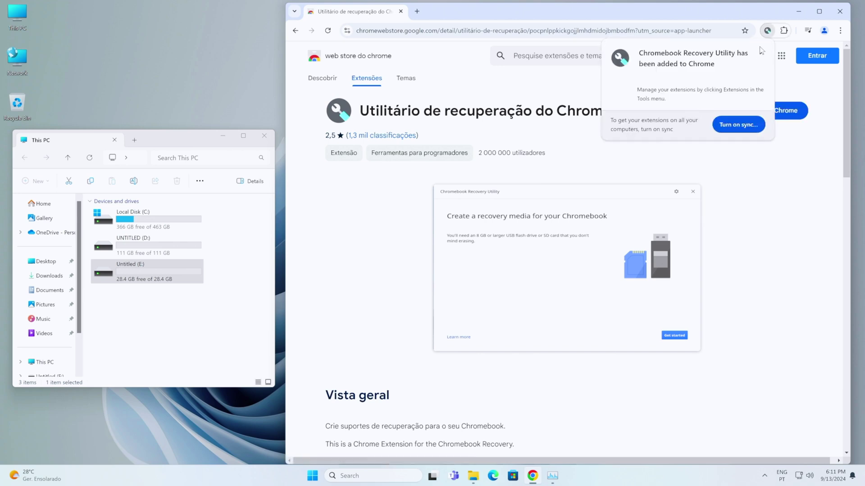
left_click(762, 52)
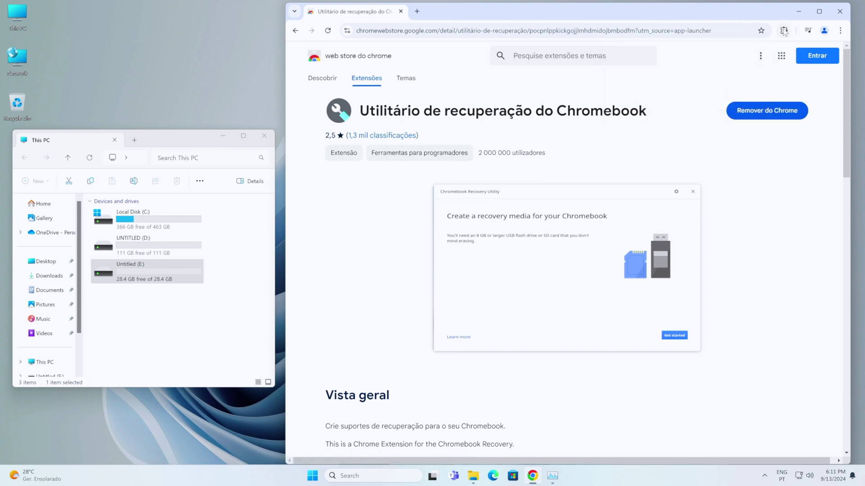
Step: Pin the Chromebook Recovery Utility extension in the browser and launch it
left_click(784, 30)
left_click(752, 120)
left_click(754, 203)
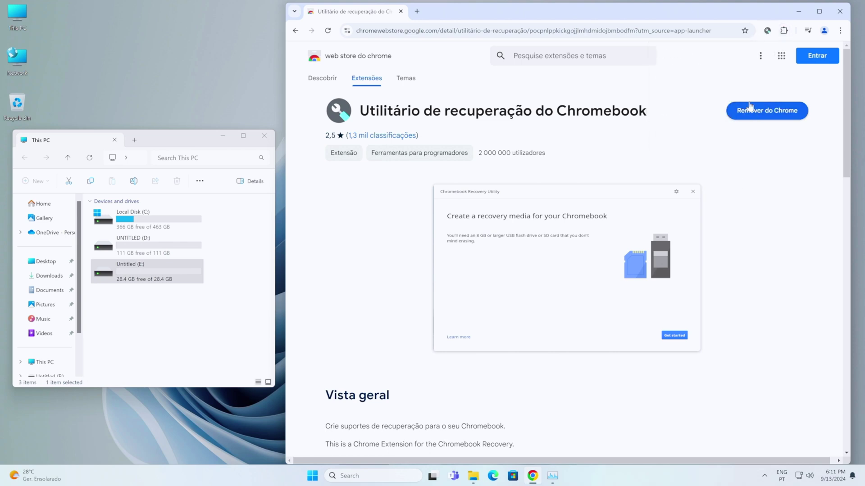
left_click(768, 31)
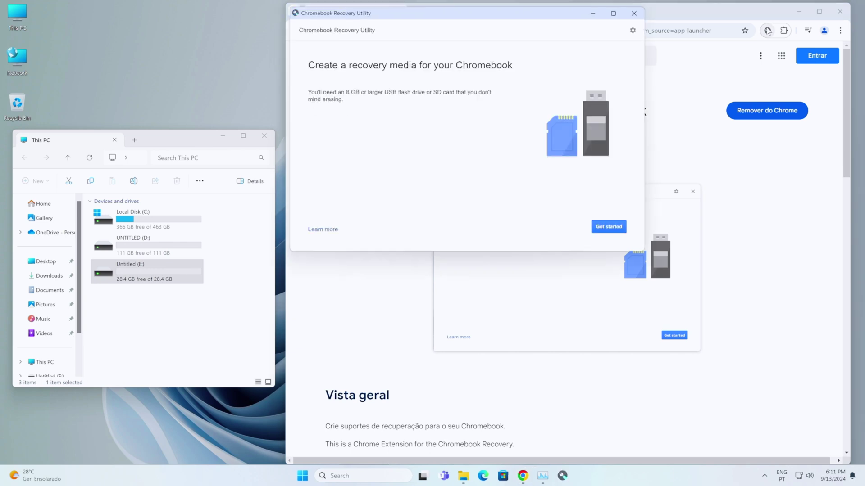
Step: Minimize the browser, move the recovery utility beside the This PC window, and start creating the recovery media
left_click(798, 12)
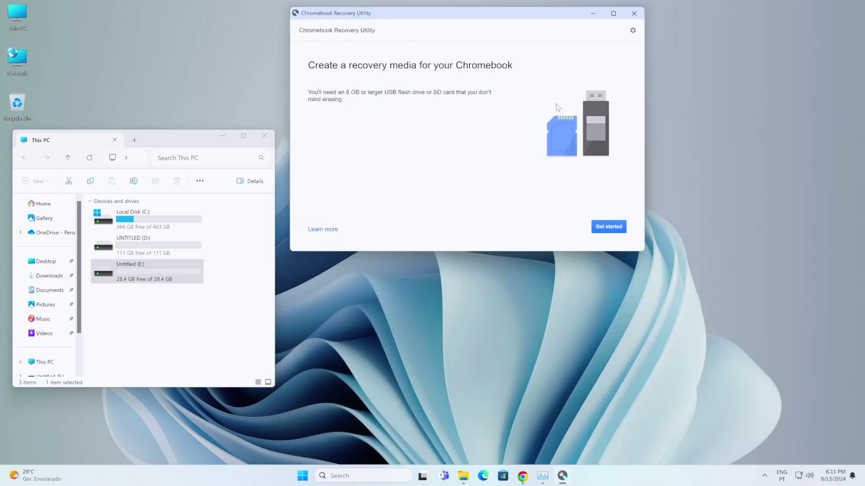
left_click_drag(445, 14, 523, 115)
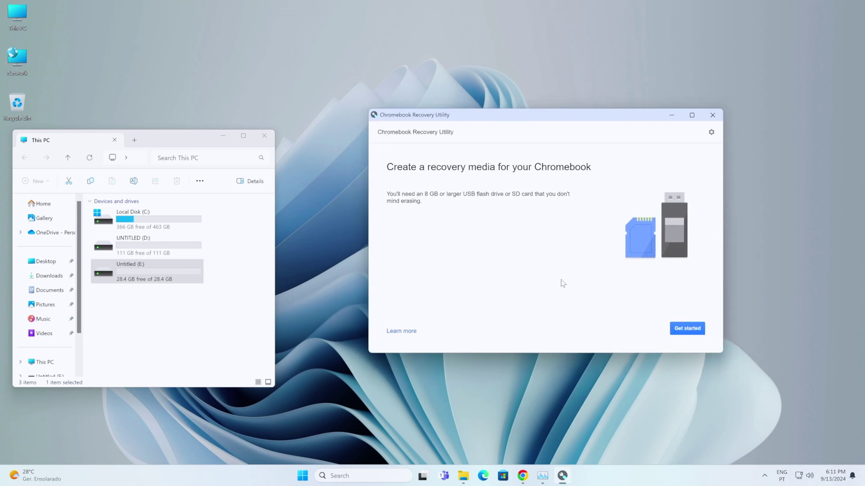
left_click(688, 329)
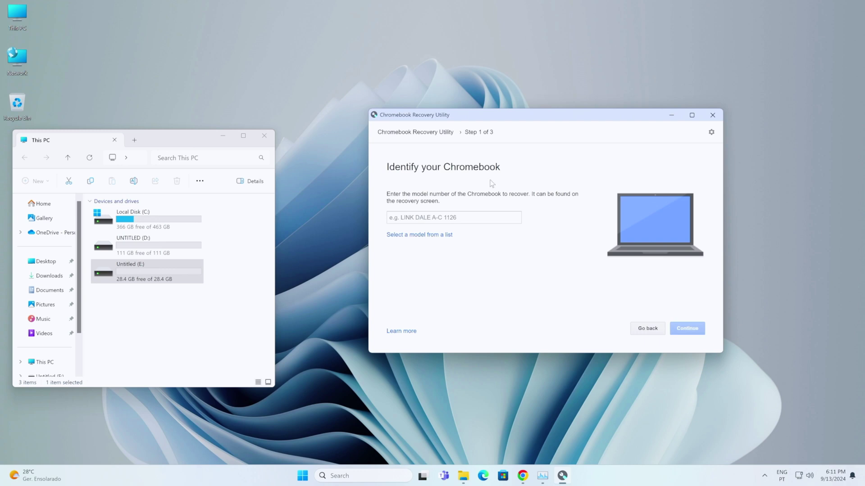
Step: Identify the Chromebook from the model list as manufacturer Google ChromeOS Flex and product ChromeOS Flex, and continue to media selection
left_click(459, 218)
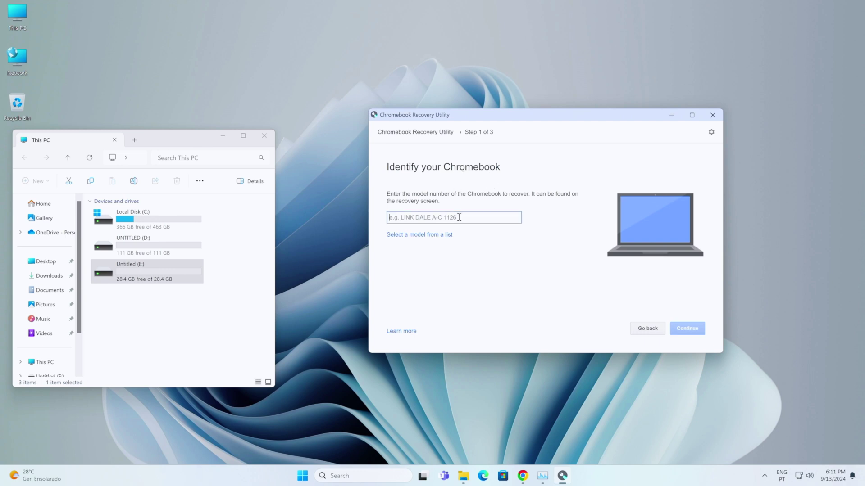
left_click(420, 234)
left_click(428, 198)
scroll(433, 275, "down", 5)
scroll(433, 275, "up", 3)
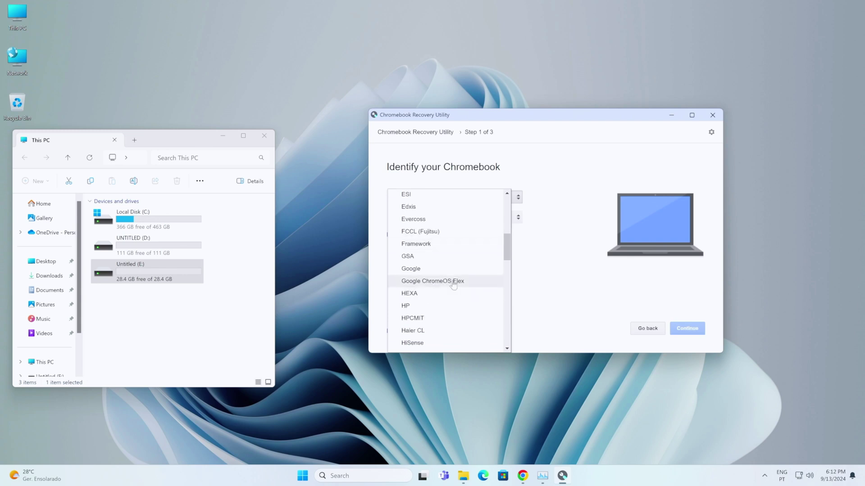
left_click(464, 281)
left_click(442, 218)
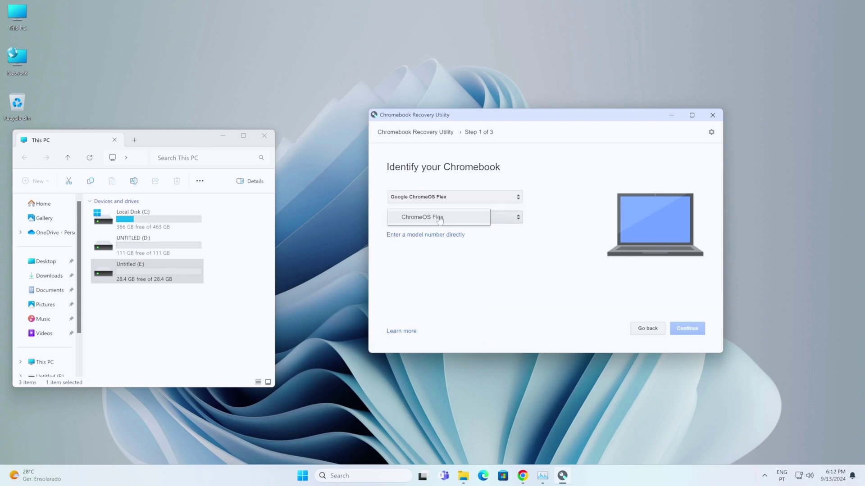
left_click(420, 219)
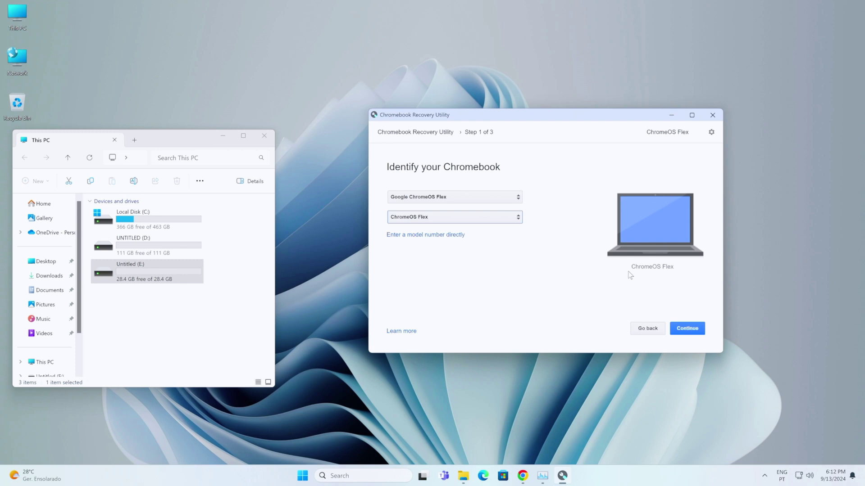
left_click(689, 328)
Step: Select the USB SanDisk 3.2Gen1 - 28.6 GB drive as the recovery media and create the recovery image
left_click(427, 212)
left_click(442, 210)
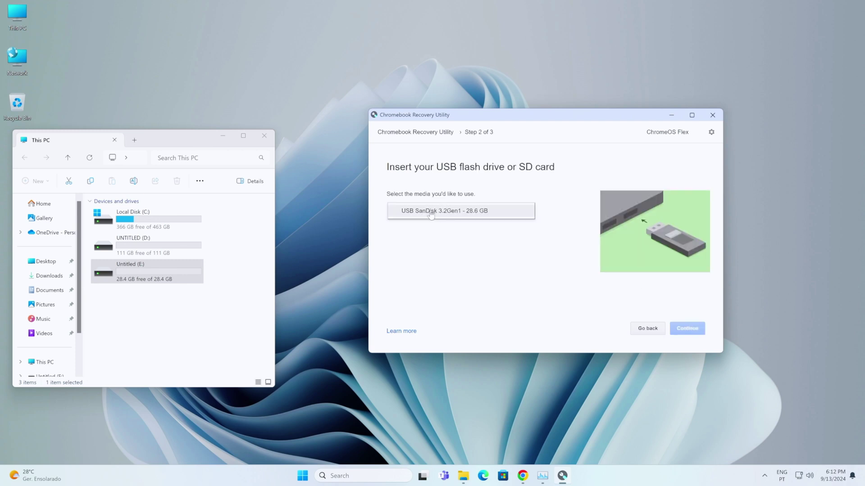
left_click(488, 210)
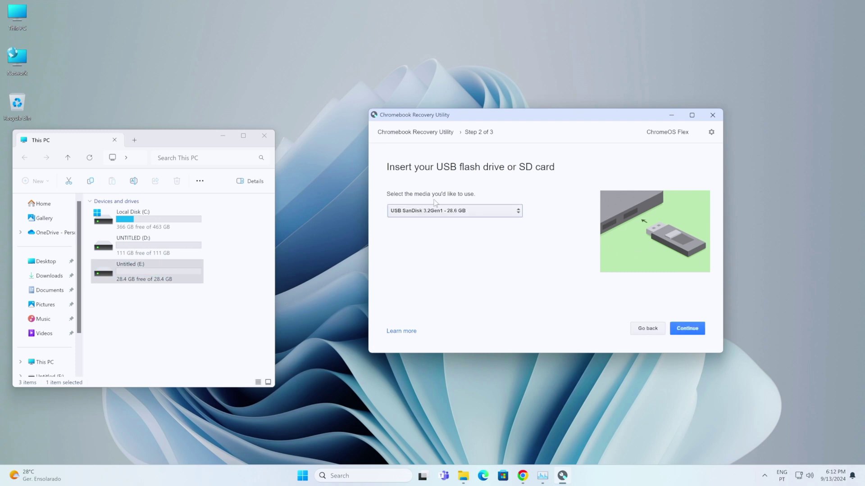
left_click(689, 329)
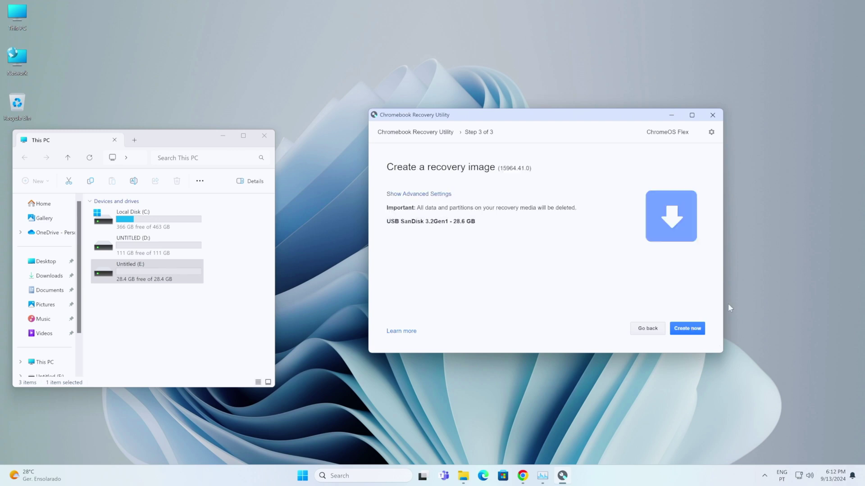
left_click(692, 329)
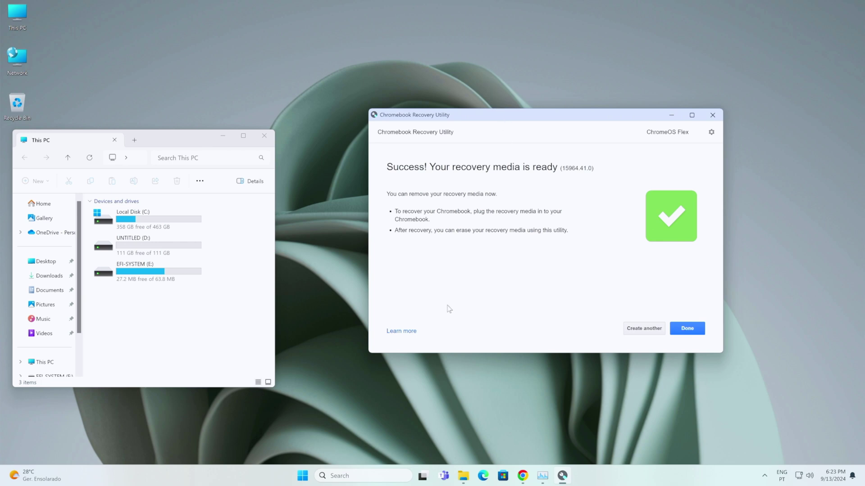
Step: Finish the Chromebook Recovery Utility session for the completed recovery media
left_click(302, 476)
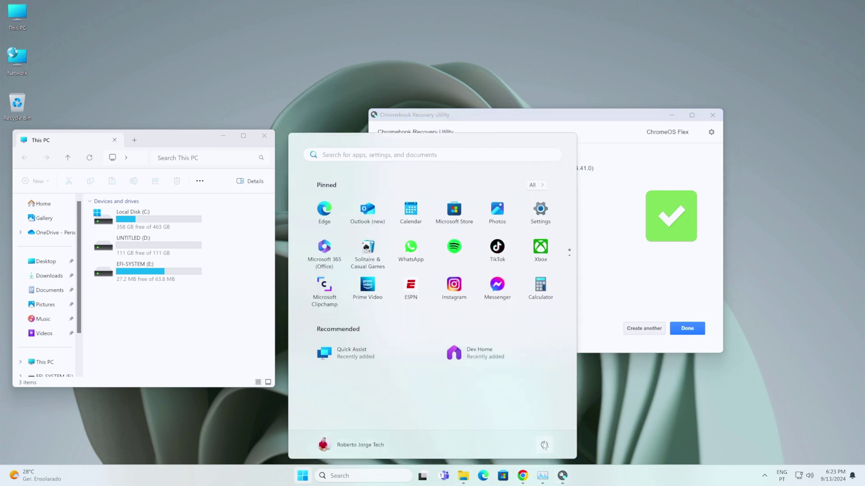
left_click(645, 412)
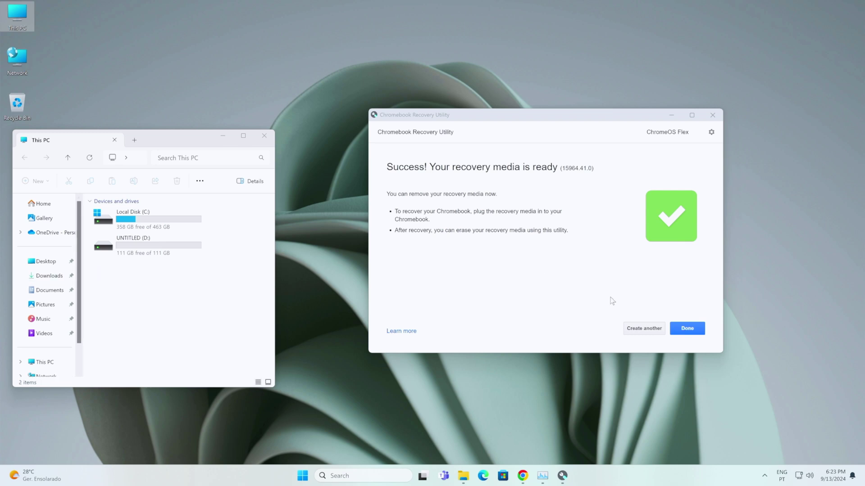
left_click(683, 329)
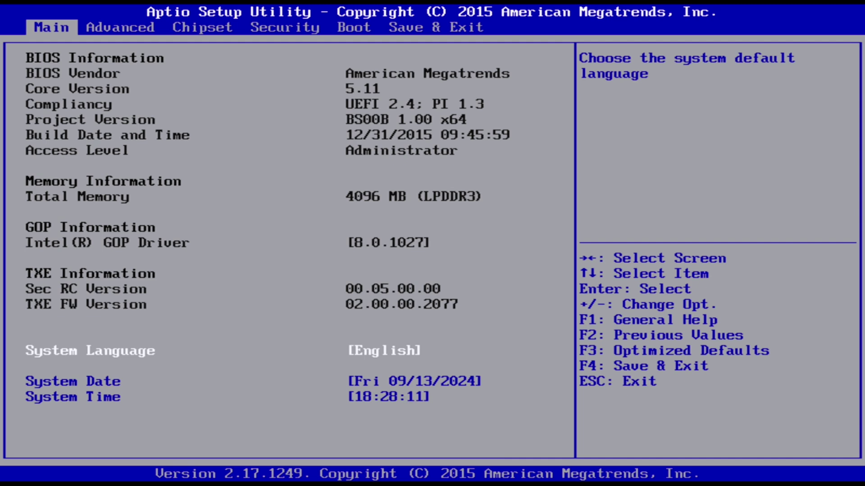
Step: In the BIOS setup, go to the Save & Exit page and move down to its Boot Override entries
key("Right")
key("Right")
key("Right")
key("Right")
key("Right")
key("Left")
key("Left")
key("Right")
key("Right")
key("Down")
key("Down")
key("Down")
key("Down")
key("Down")
key("Down")
key("Down")
key("Down")
key("Down")
key("Down")
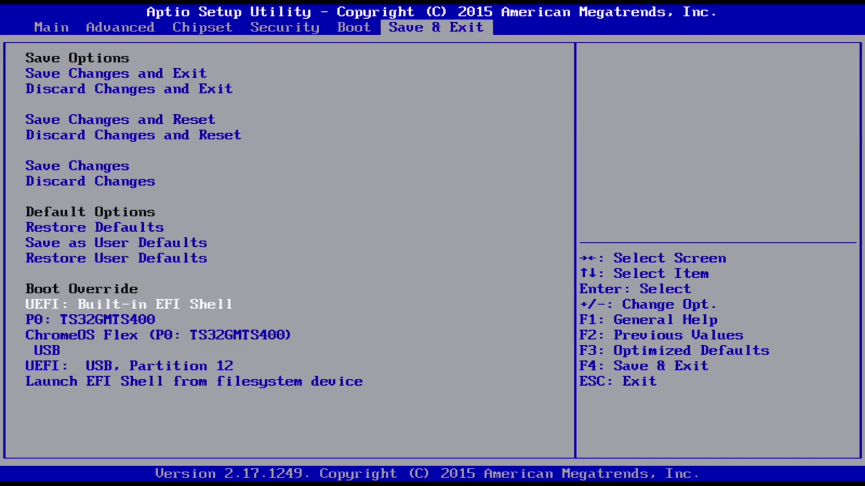
Step: Examine the Boot Override entries for the internal drive, the existing ChromeOS Flex installation and the USB drive
key("Up")
key("Down")
key("Down")
key("Down")
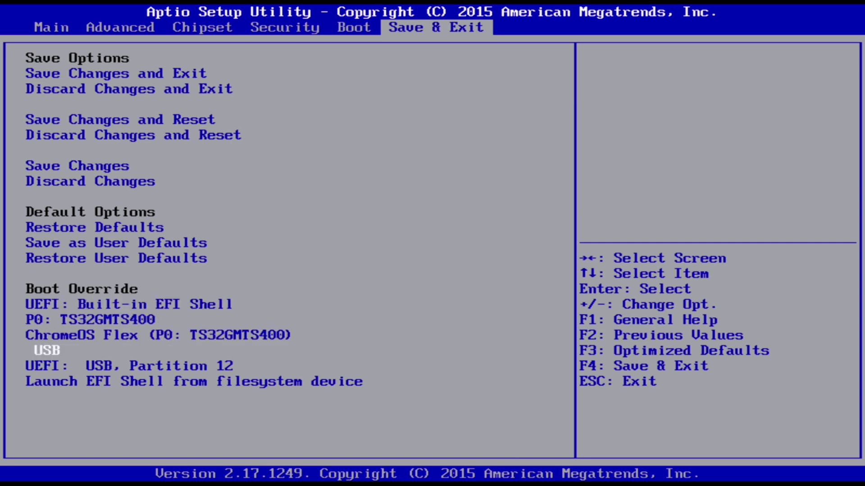
key("Down")
key("Up")
key("Down")
key("Up")
key("Down")
key("Up")
key("Up")
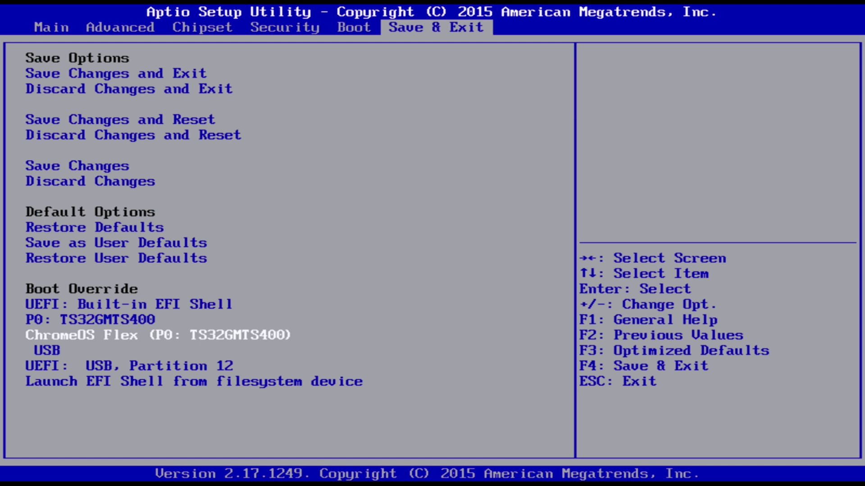
key("Down")
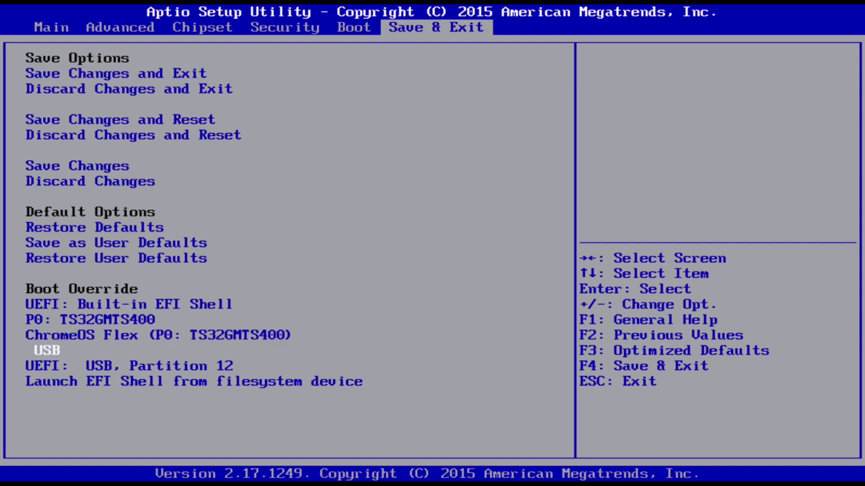
key("Up")
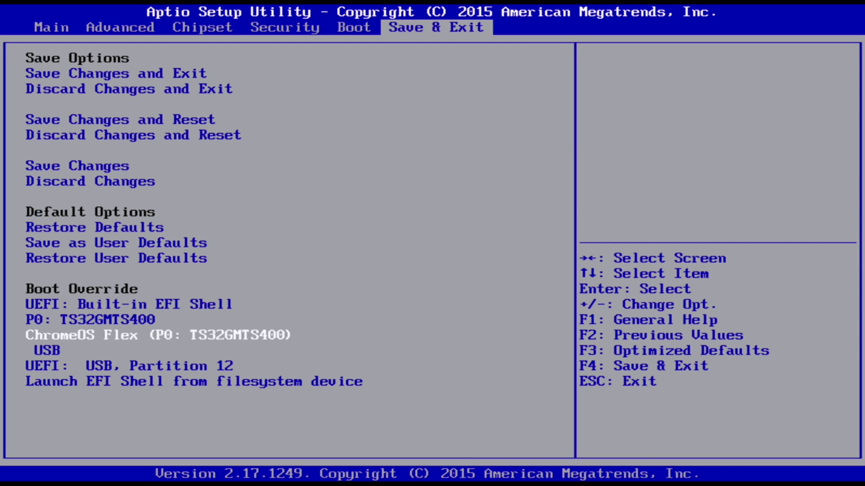
key("Down")
key("Up")
key("Down")
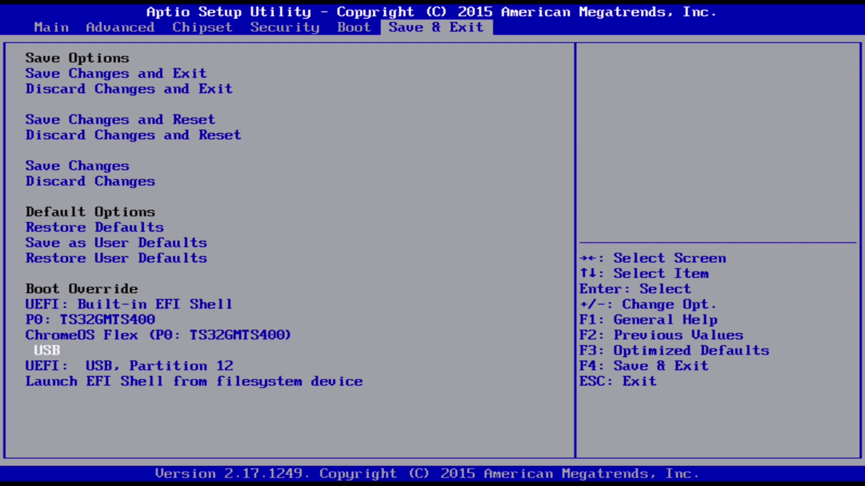
key("Down")
key("Up")
key("Down")
key("Up")
Step: Boot the computer from the Boot Override entry UEFI: USB, Partition 12
key("Down")
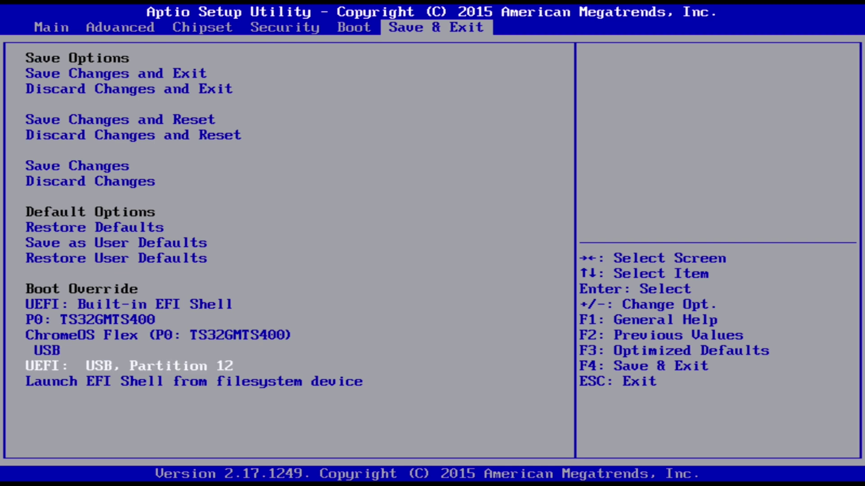
key("Up")
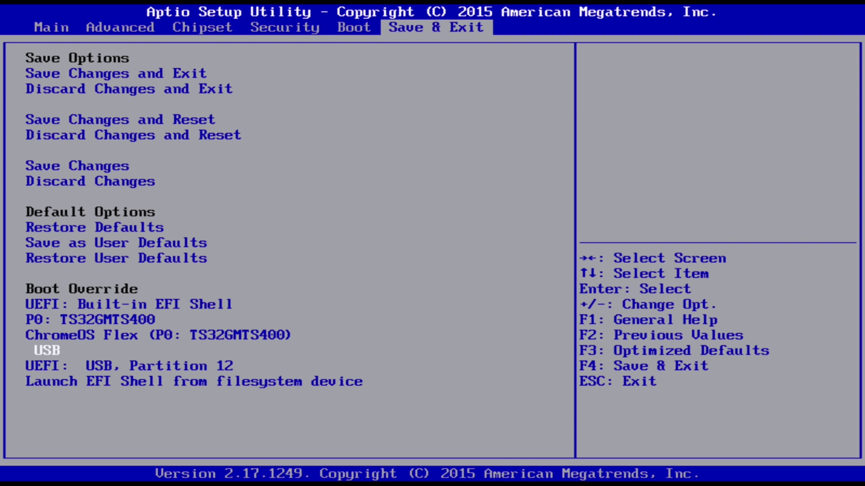
key("Down")
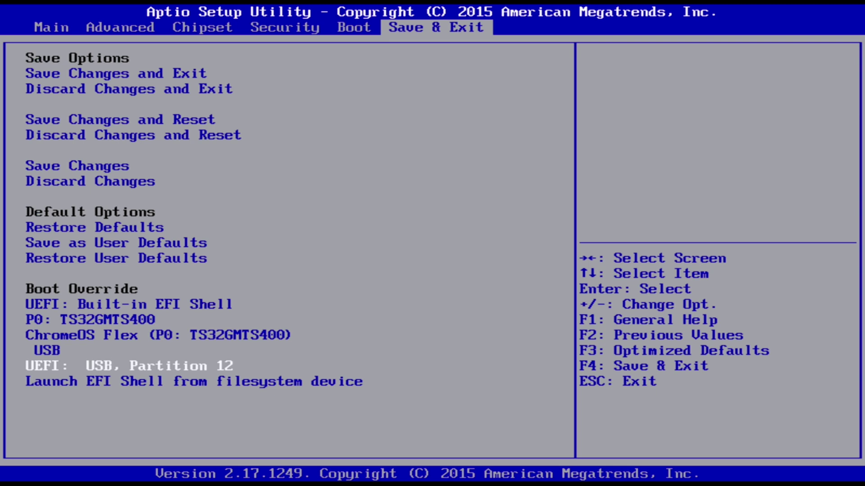
key("Return")
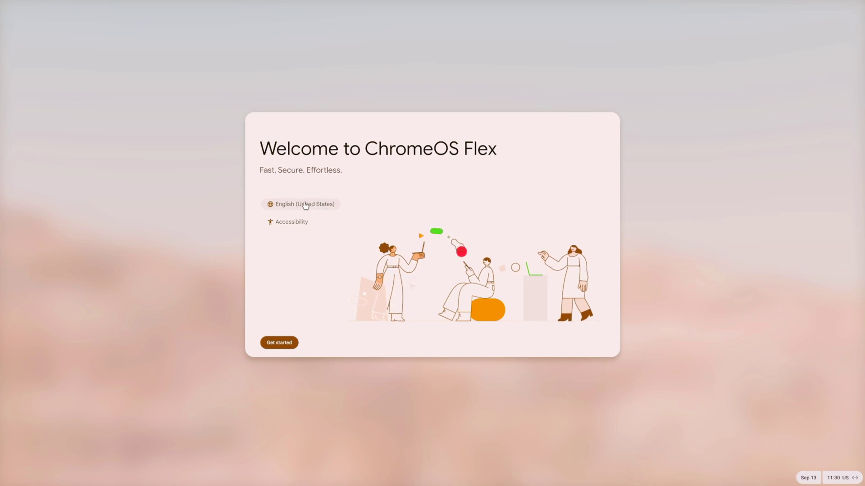
Step: Start the setup, choose Install ChromeOS Flex instead of Try it first, and confirm erasing the hard drive to install
left_click(283, 344)
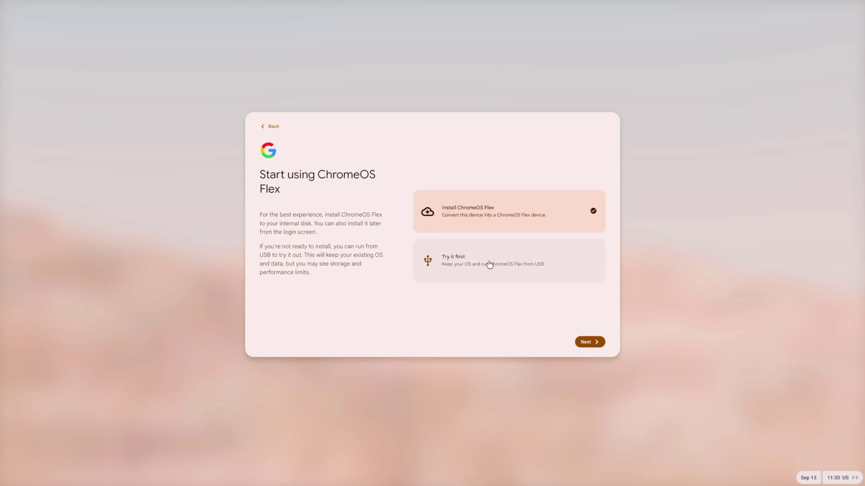
left_click(475, 261)
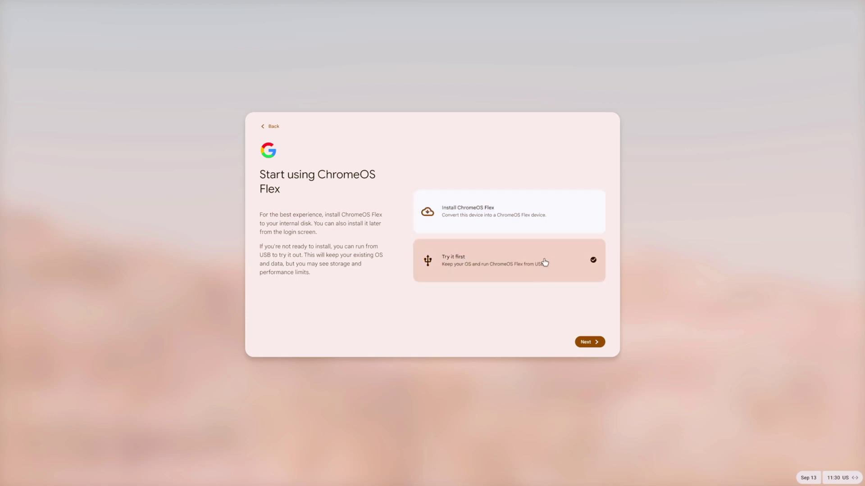
left_click(499, 208)
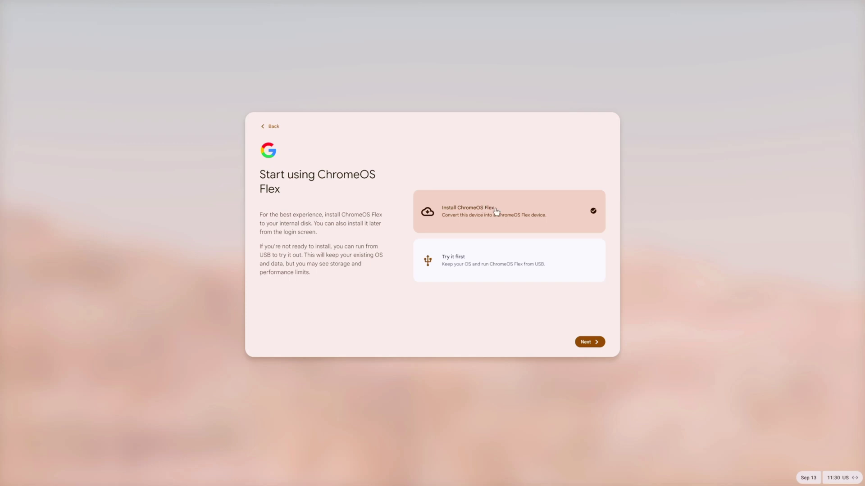
left_click(594, 341)
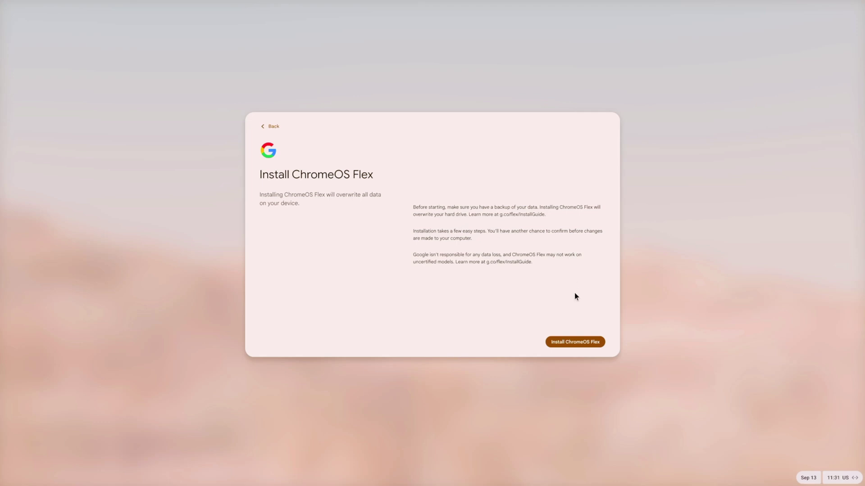
left_click(581, 342)
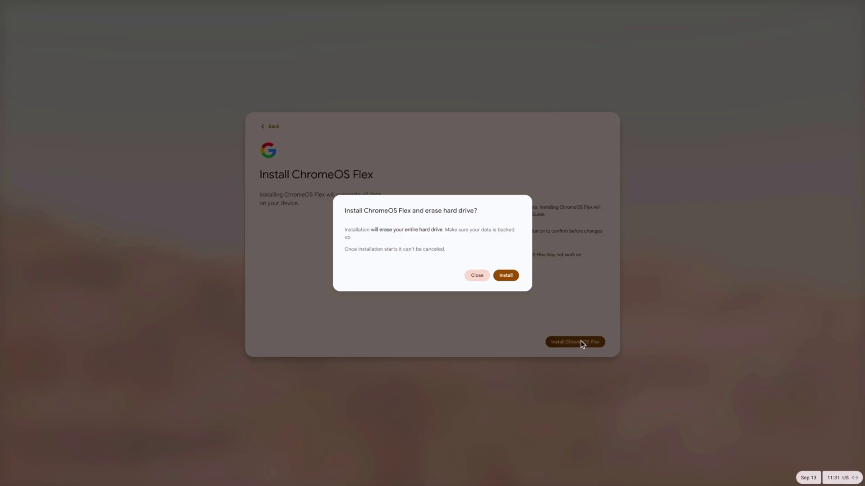
left_click(507, 277)
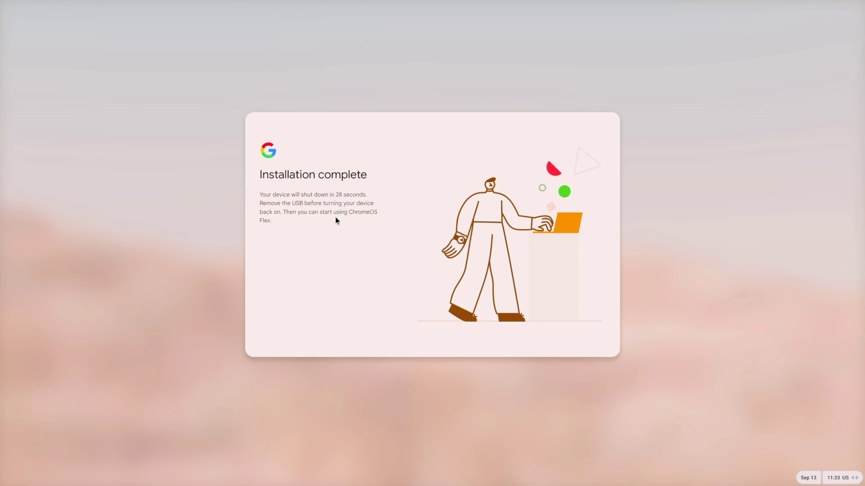
Step: Use the system's power options to leave the finished installer and start the installed ChromeOS Flex
key("alt+shift+s")
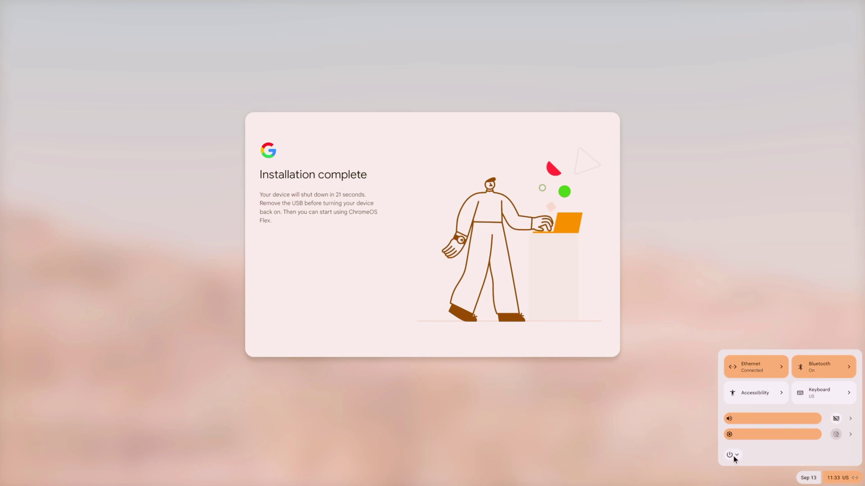
left_click(817, 471)
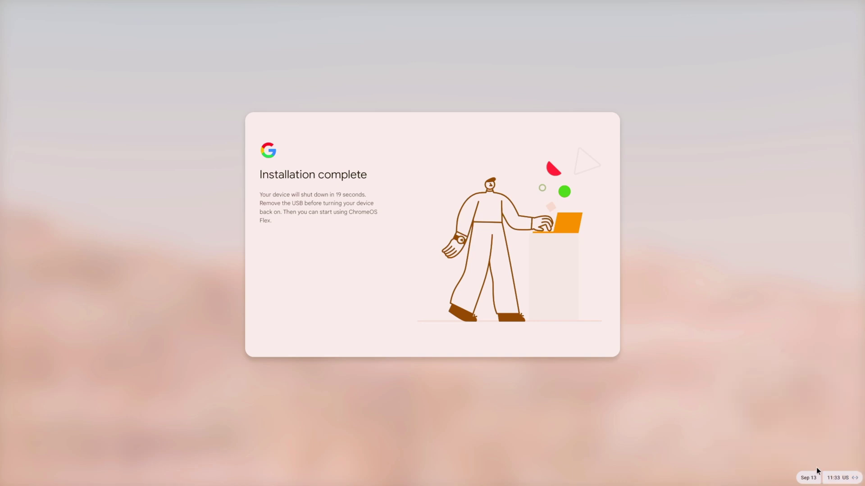
left_click(838, 479)
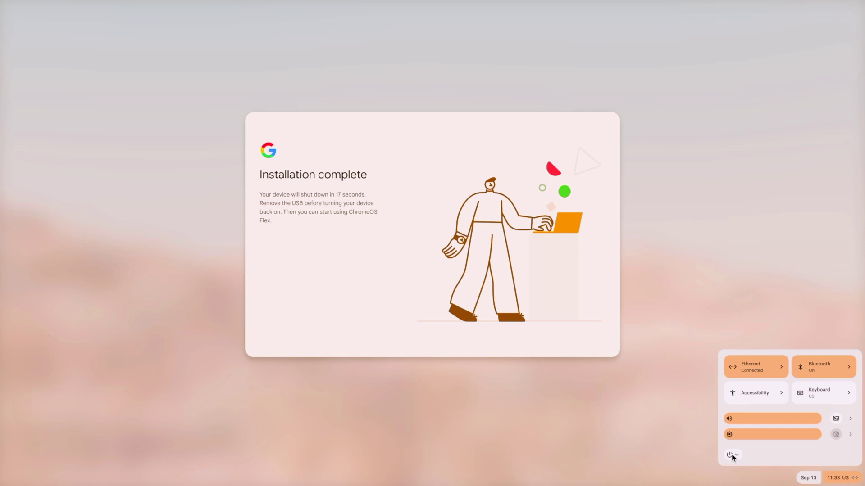
left_click(731, 455)
left_click(752, 430)
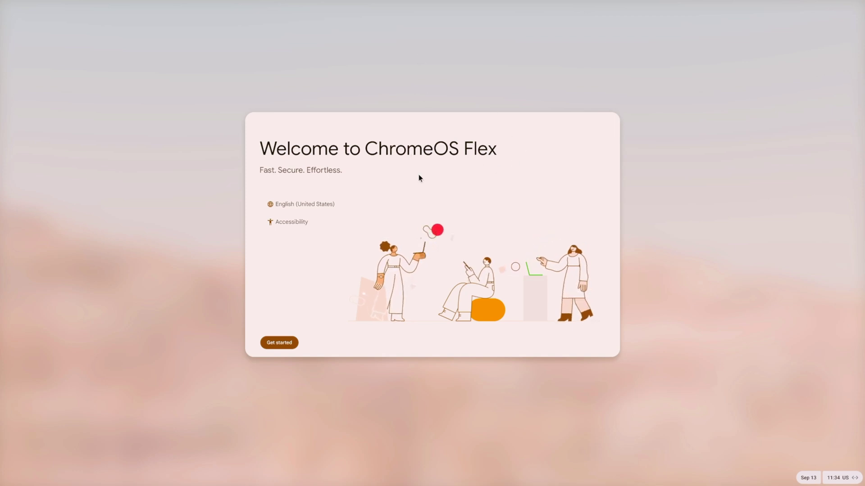
Step: Get started with the ChromeOS Flex setup and choose For personal use as the Chromebook's setup
left_click(278, 343)
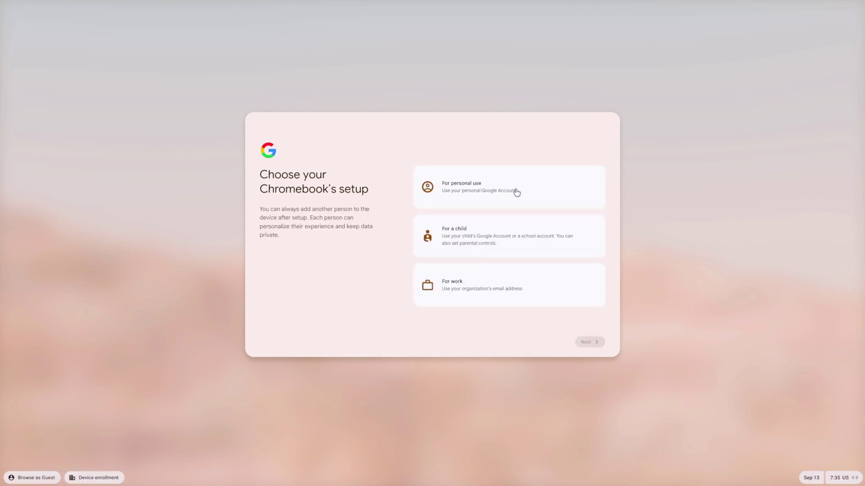
left_click(469, 189)
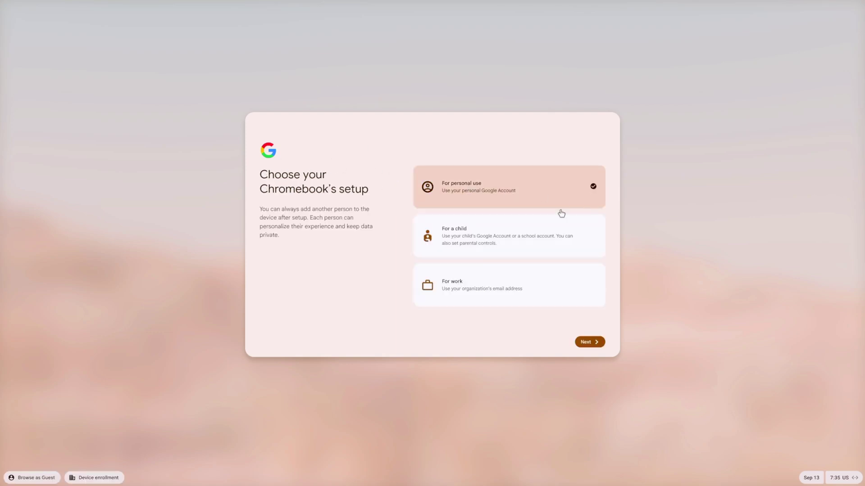
left_click(491, 238)
left_click(478, 299)
left_click(503, 251)
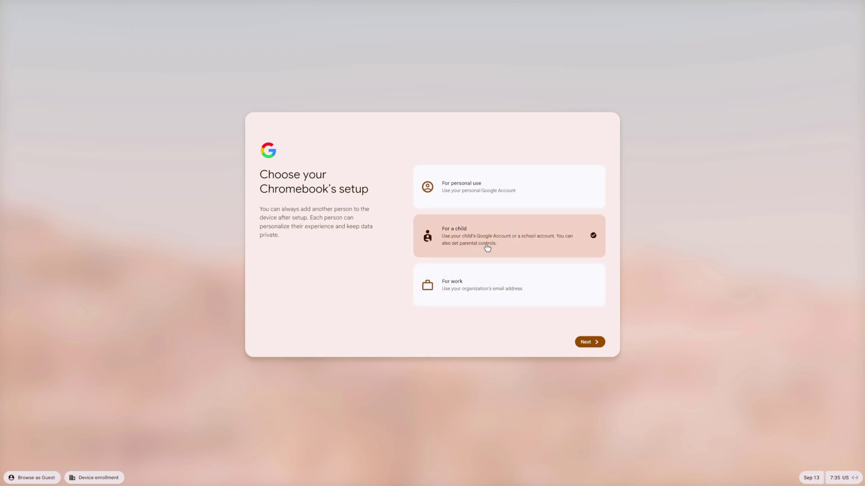
left_click(499, 193)
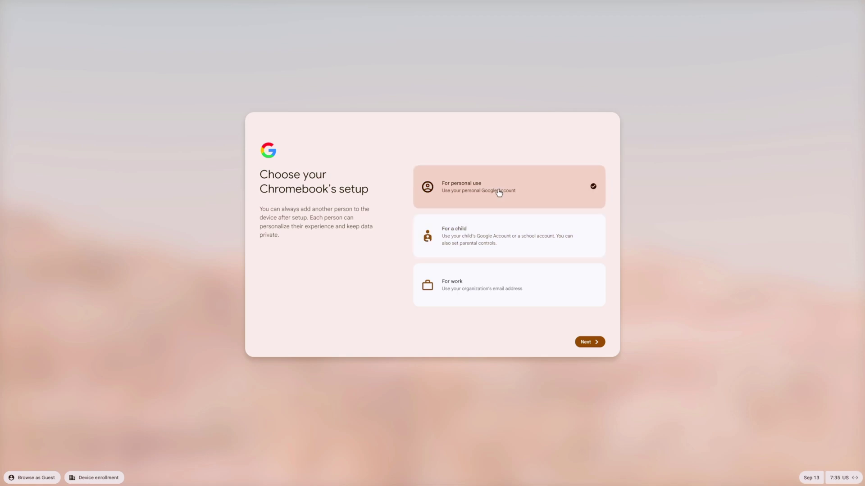
left_click(588, 342)
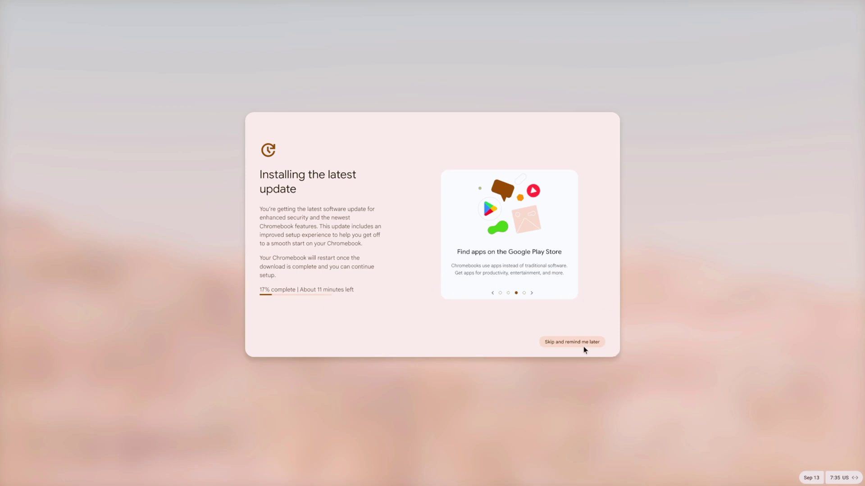
Step: Skip the latest software update with a later reminder and continue to the Google Account sign-in
left_click(570, 344)
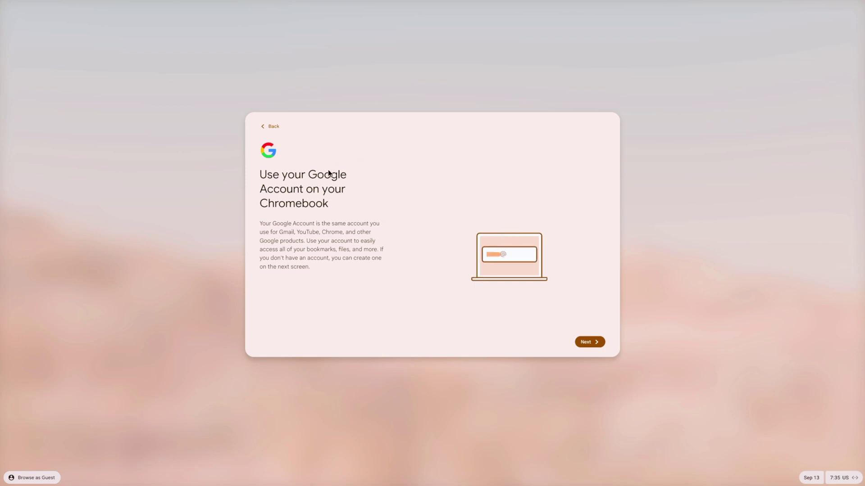
left_click(591, 343)
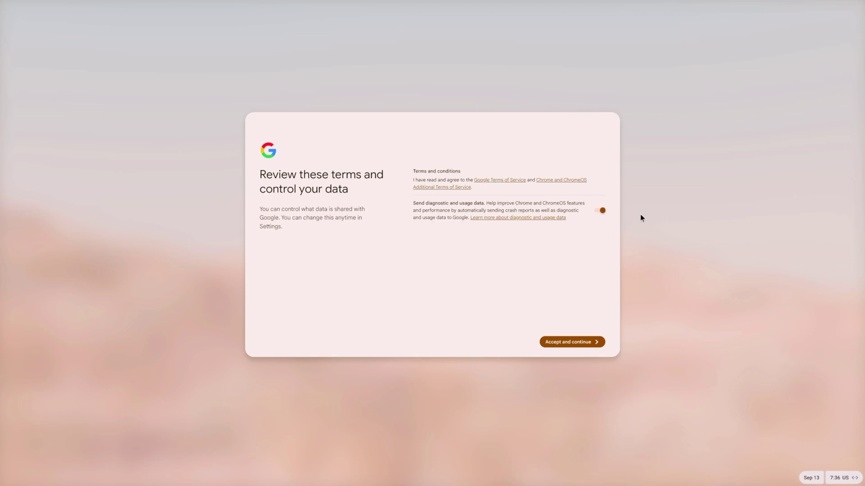
Step: Accept the terms, the Chromebook sync and the hardware data collection, with Google's use of hardware data allowed
left_click(571, 342)
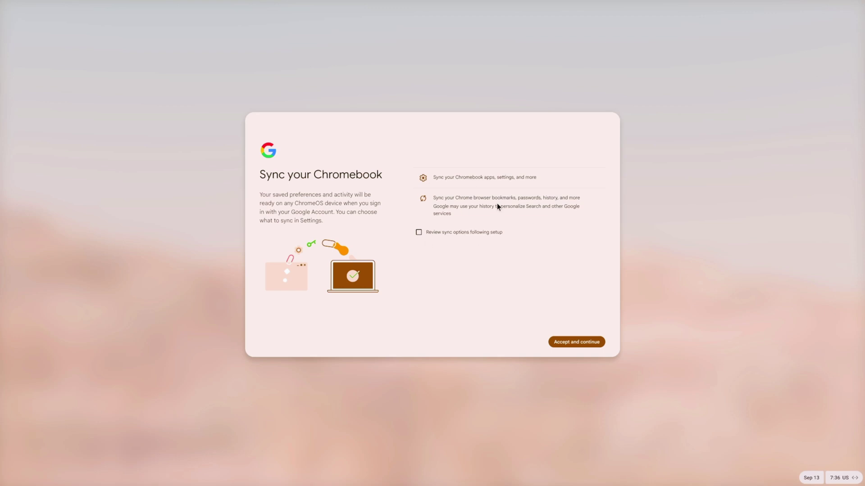
left_click(589, 347)
left_click(416, 276)
left_click(416, 276)
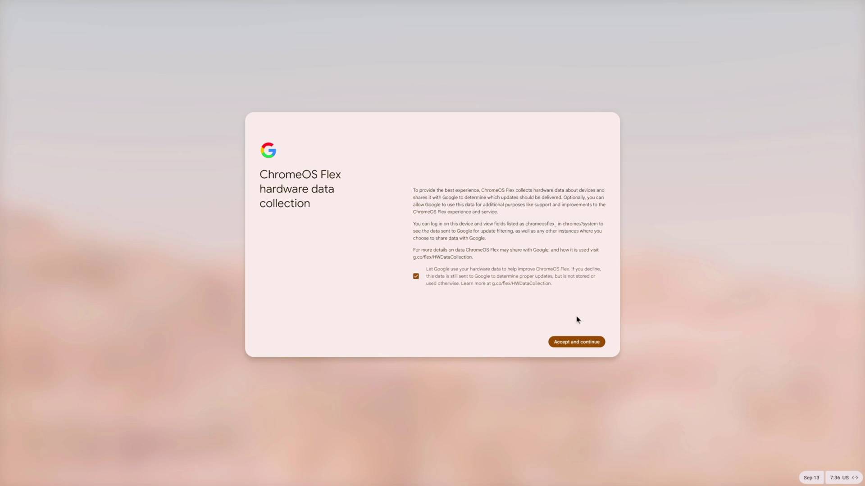
left_click(589, 346)
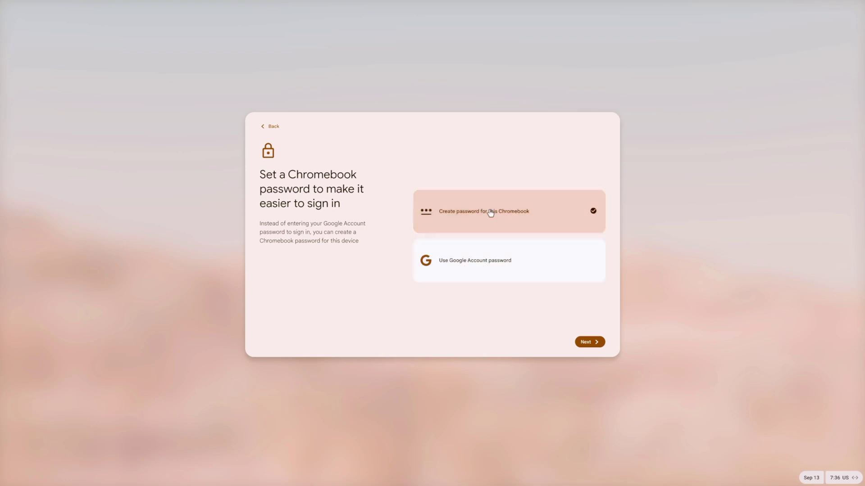
Step: Choose to create a password for this Chromebook, complete the password setup, and continue with display and text size at 110%
left_click(591, 345)
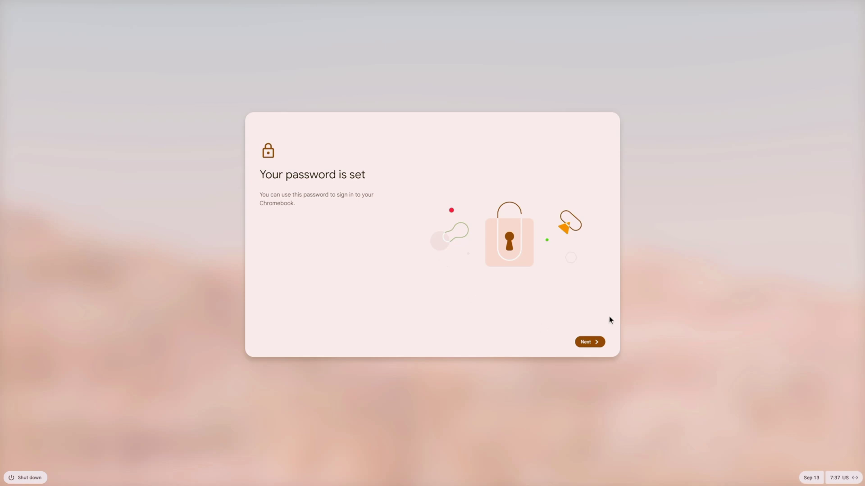
left_click(587, 342)
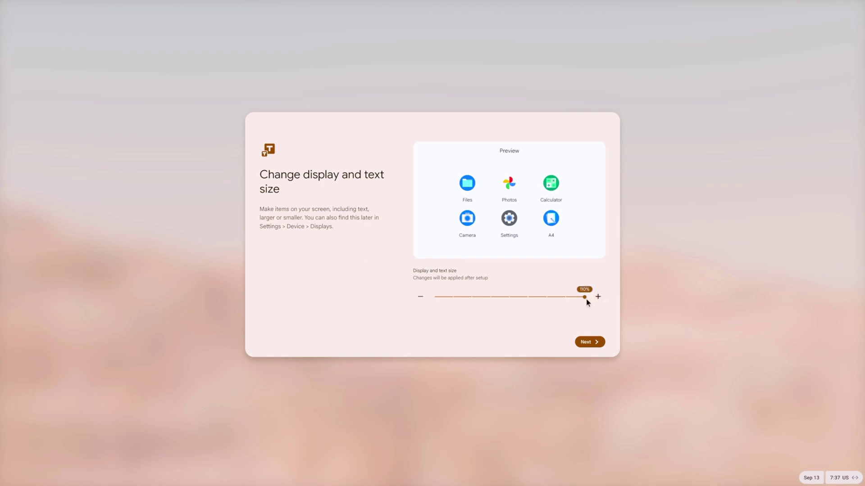
left_click(598, 343)
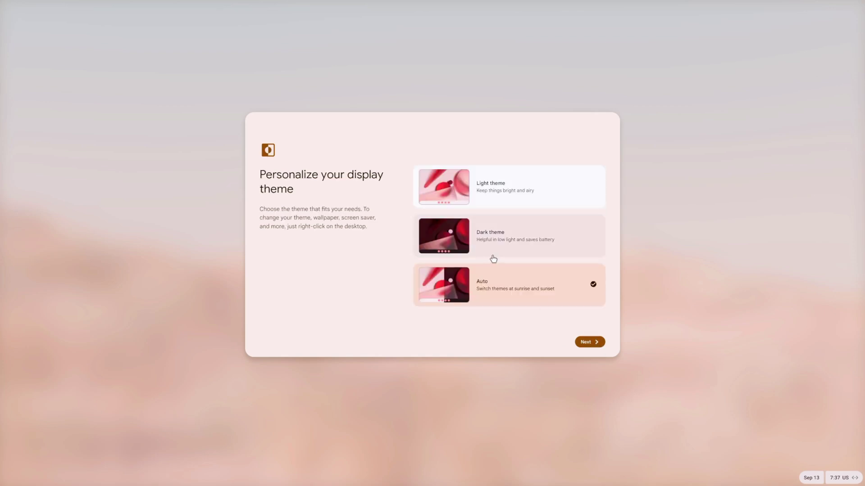